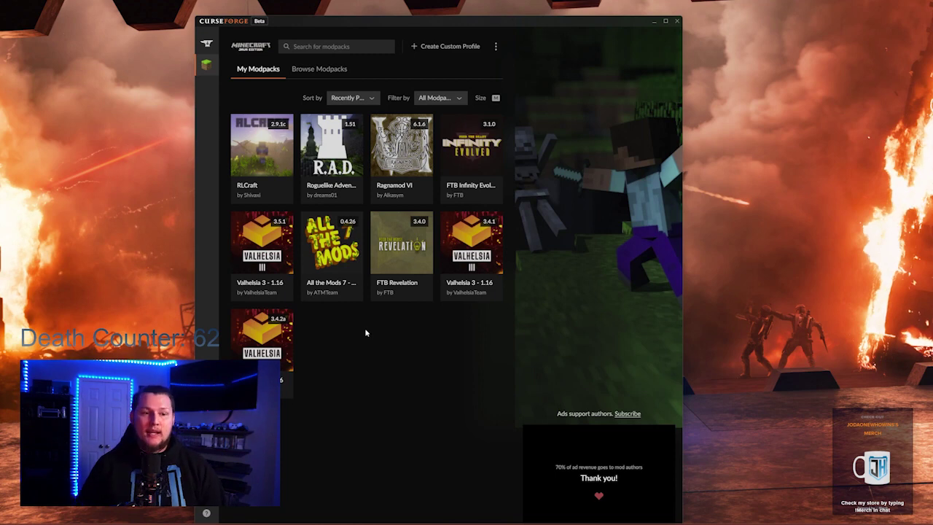
Search modpacks for All The Mods 8, sort by Latest Updated, and open the All the Mods 8 page.
left_click(318, 68)
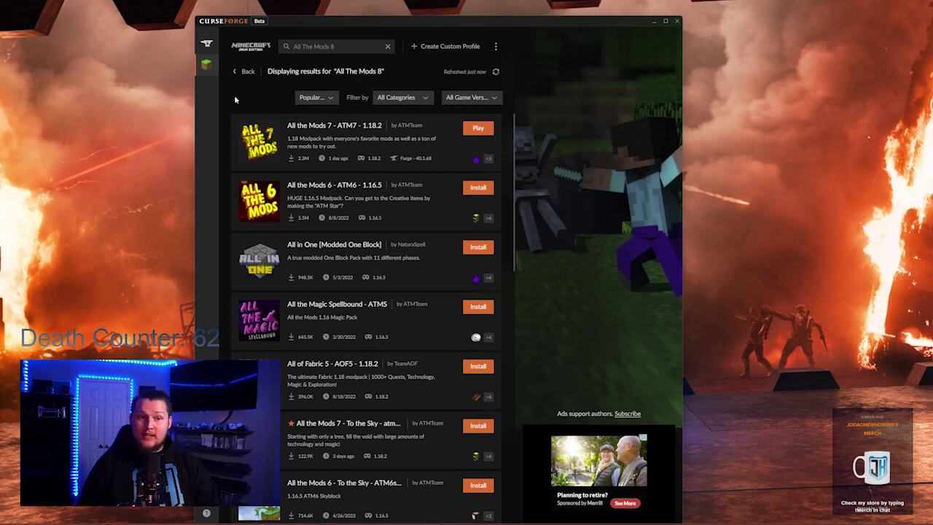
left_click(319, 99)
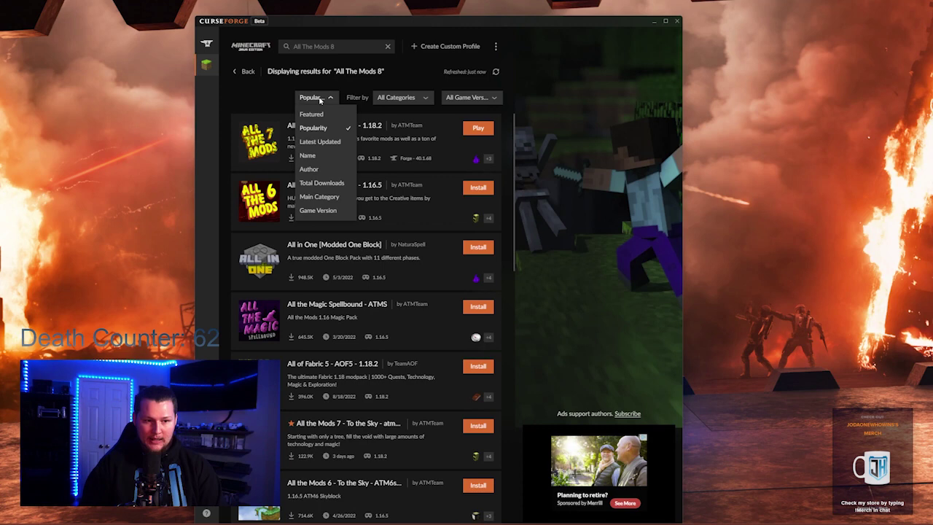
left_click(334, 142)
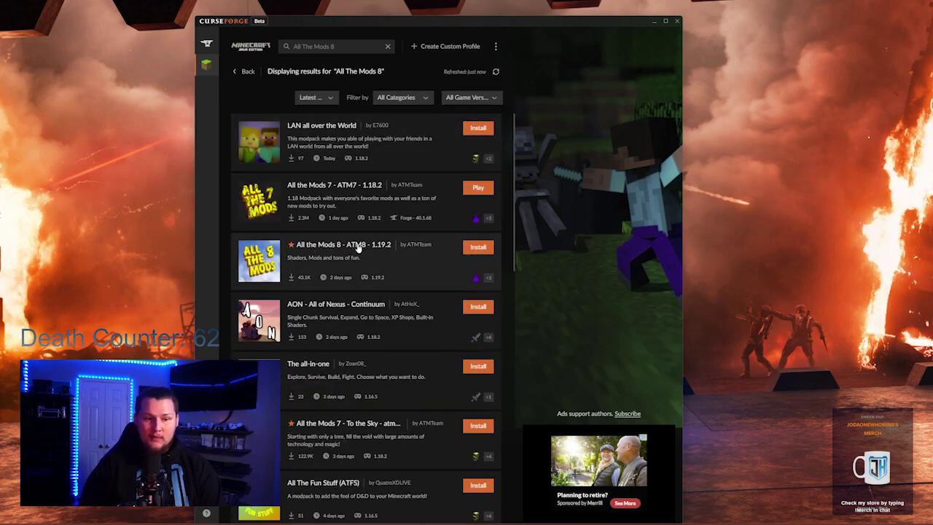
left_click(452, 241)
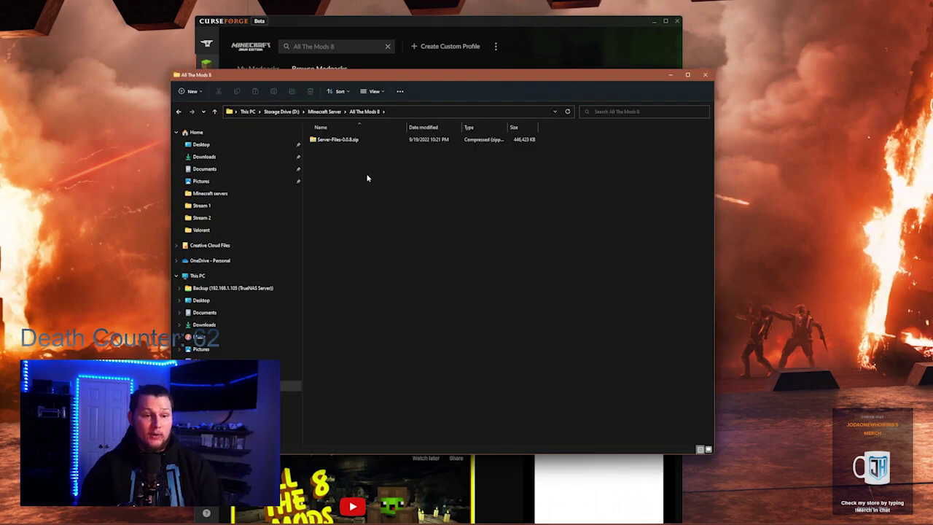
Unblock Server-Files-0.0.8.zip in its Properties and apply the change.
left_click(342, 143)
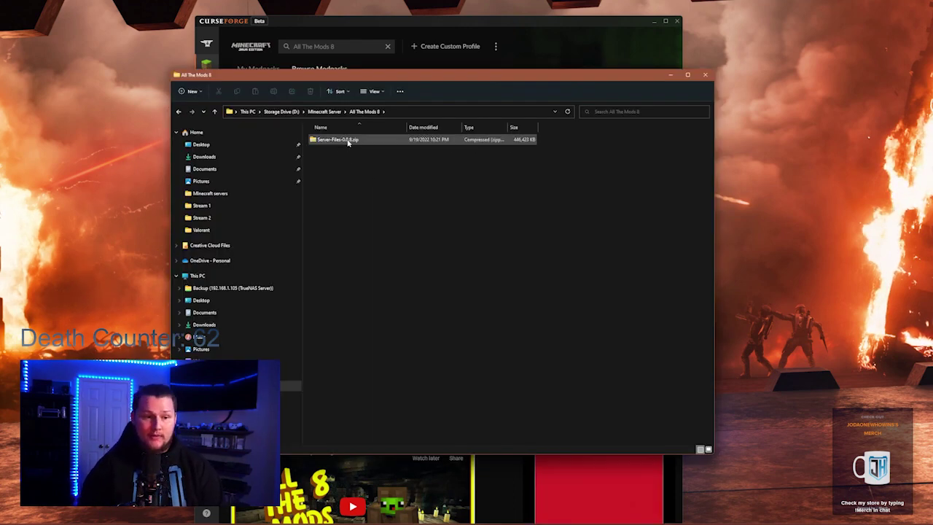
right_click(348, 143)
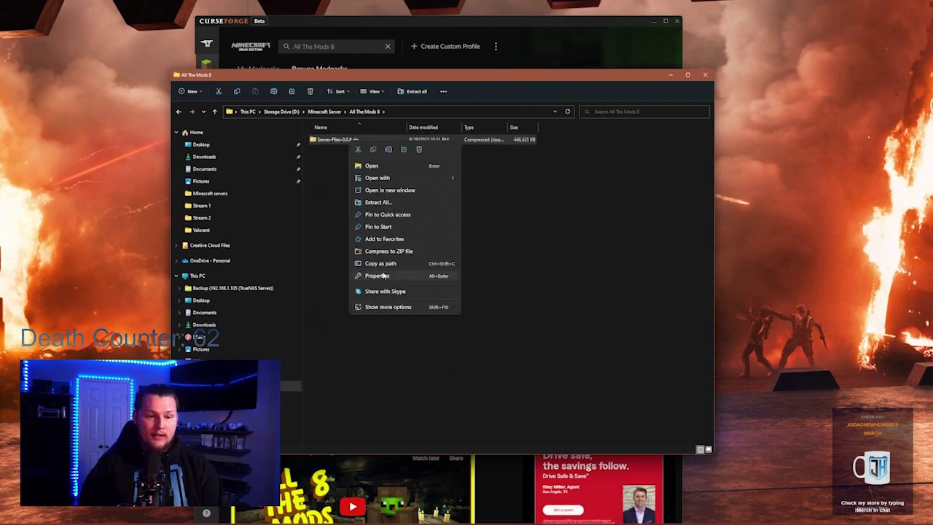
left_click(421, 276)
left_click(454, 297)
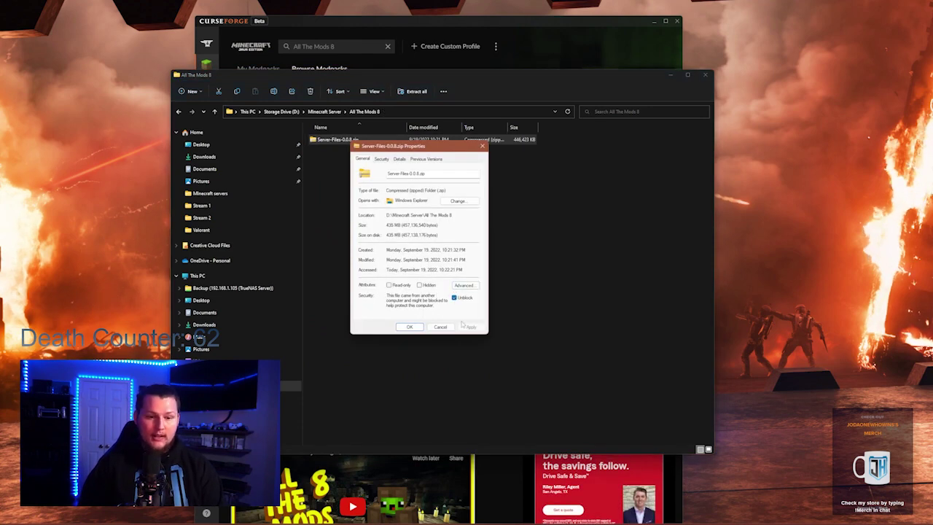
left_click(471, 327)
left_click(409, 326)
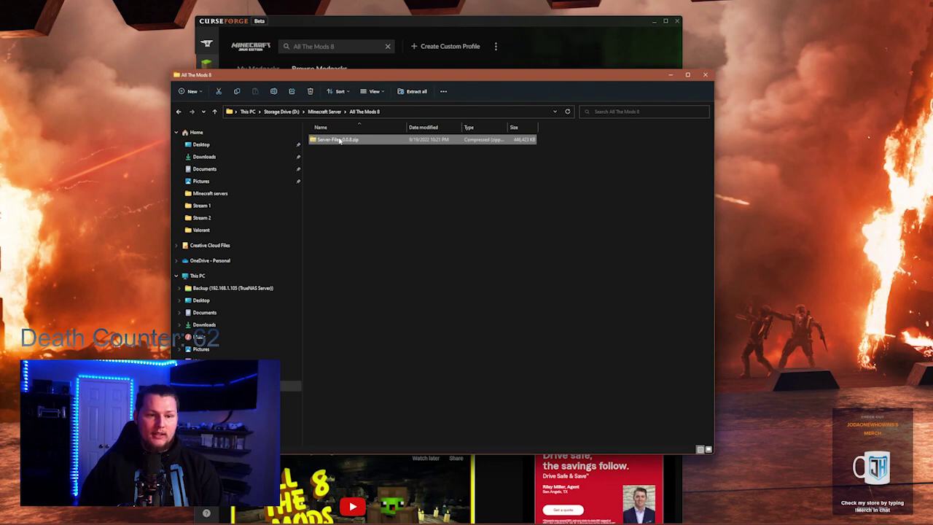
Extract the archive's contents into the suggested folder beside it.
right_click(339, 141)
left_click(369, 199)
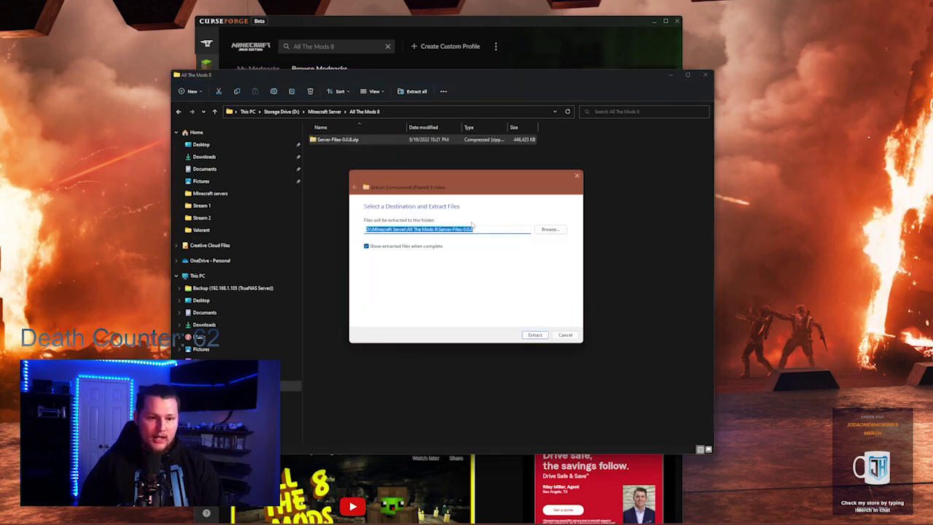
left_click(535, 335)
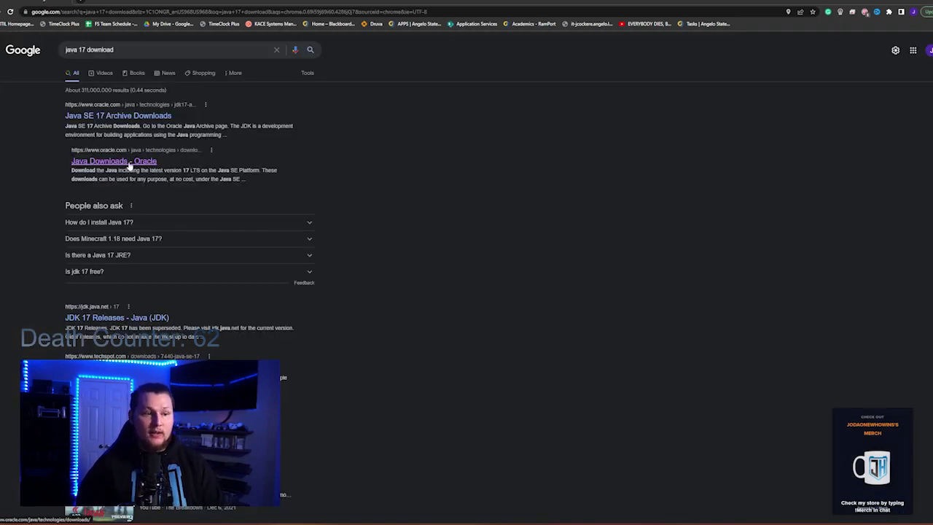
Open Oracle's Java Downloads, show the Java 17 Windows downloads and highlight the x64 Installer.
left_click(129, 162)
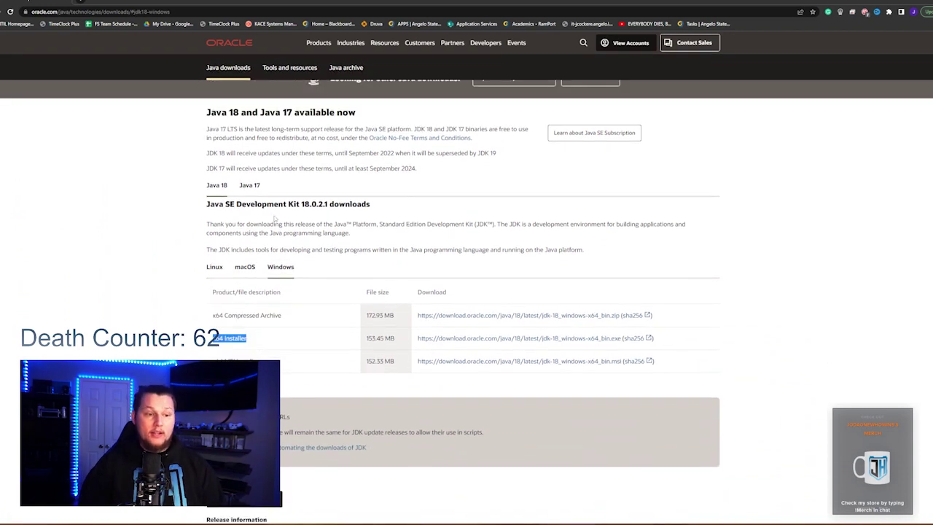
left_click(250, 186)
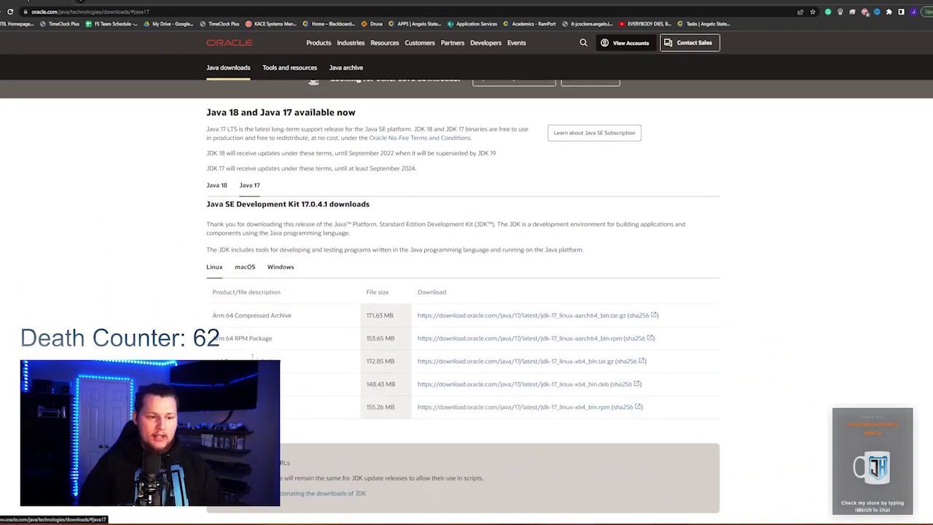
scroll(251, 356, "down", 1)
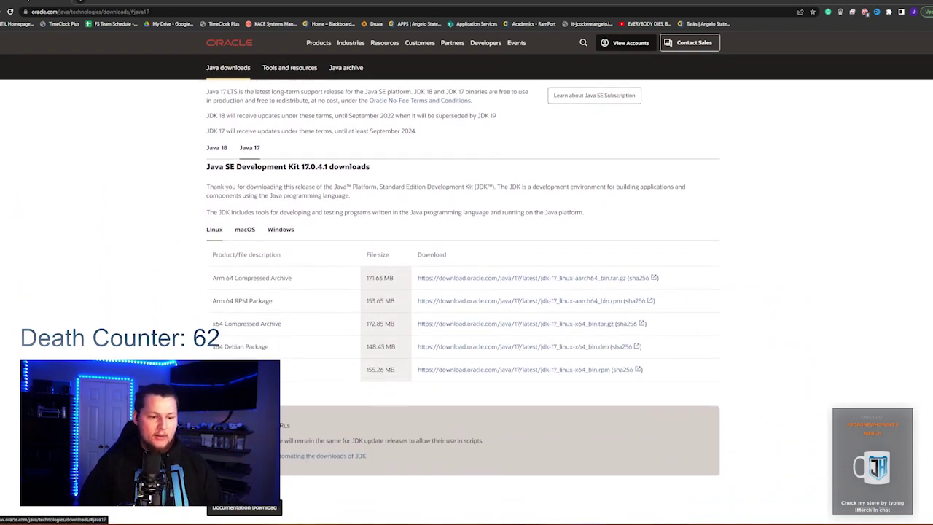
left_click(281, 232)
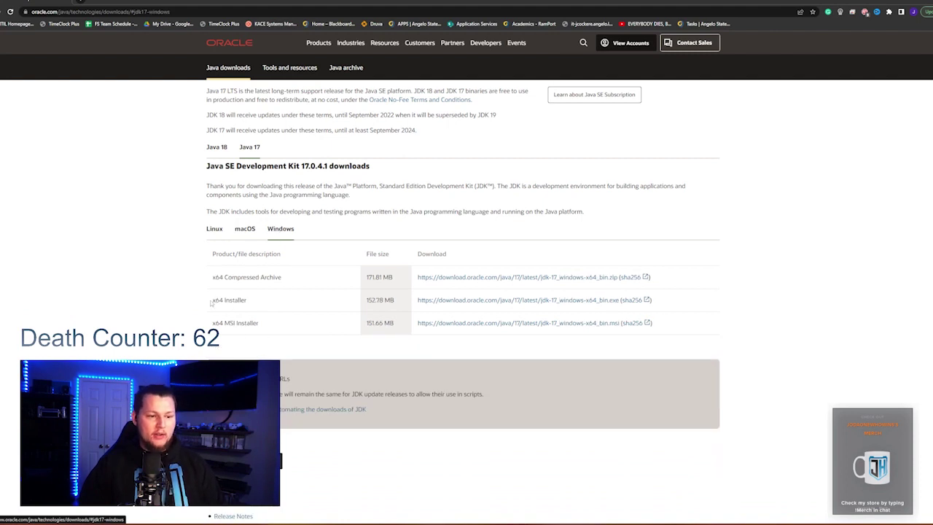
left_click_drag(211, 301, 251, 303)
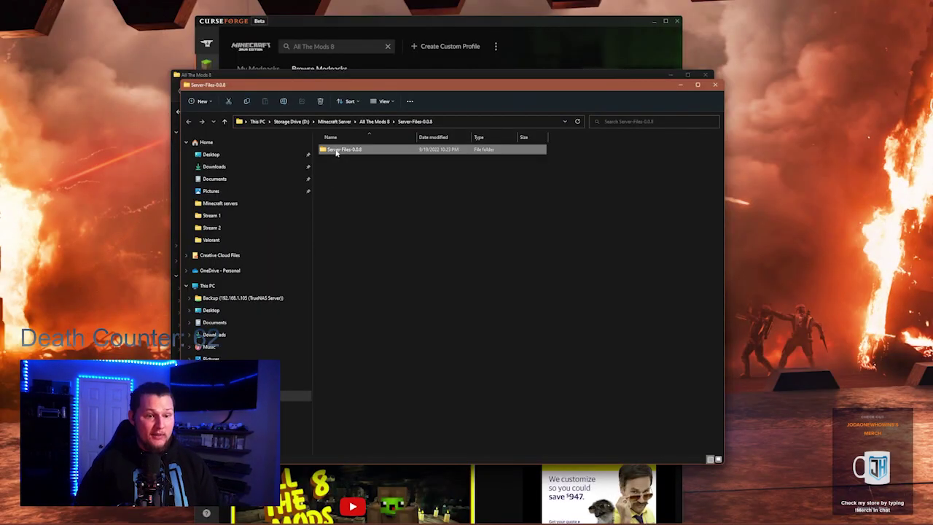
Run the Forge installer from Server-Files-0.0.8 and install the 1.19.2-43.1.25 server in the default folder.
double_click(334, 150)
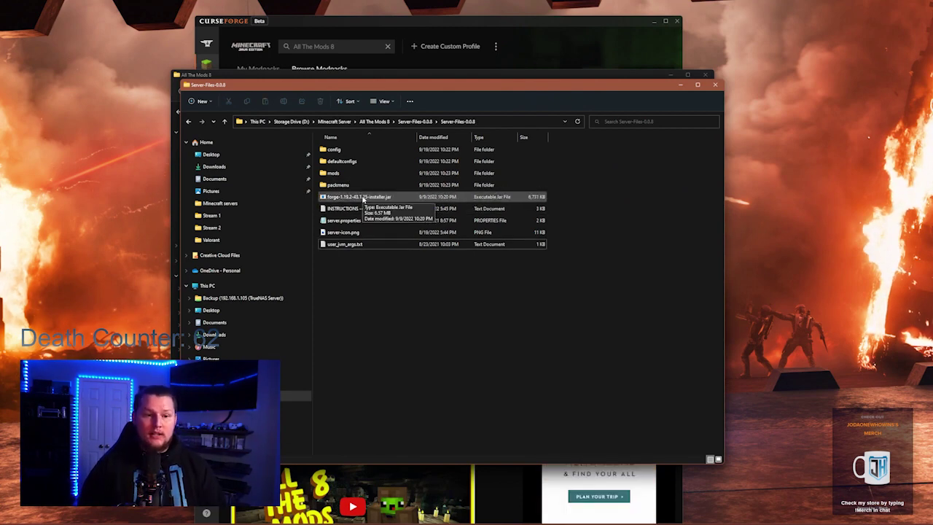
double_click(363, 198)
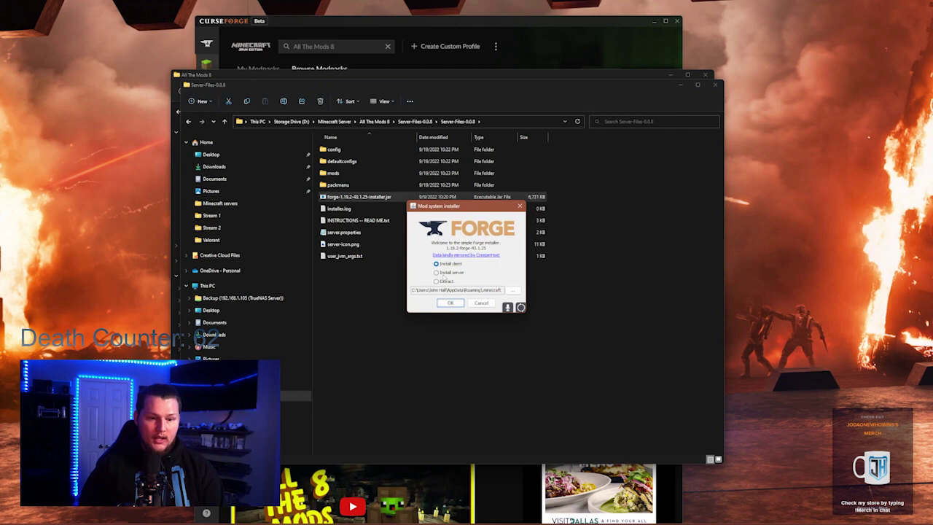
left_click(437, 272)
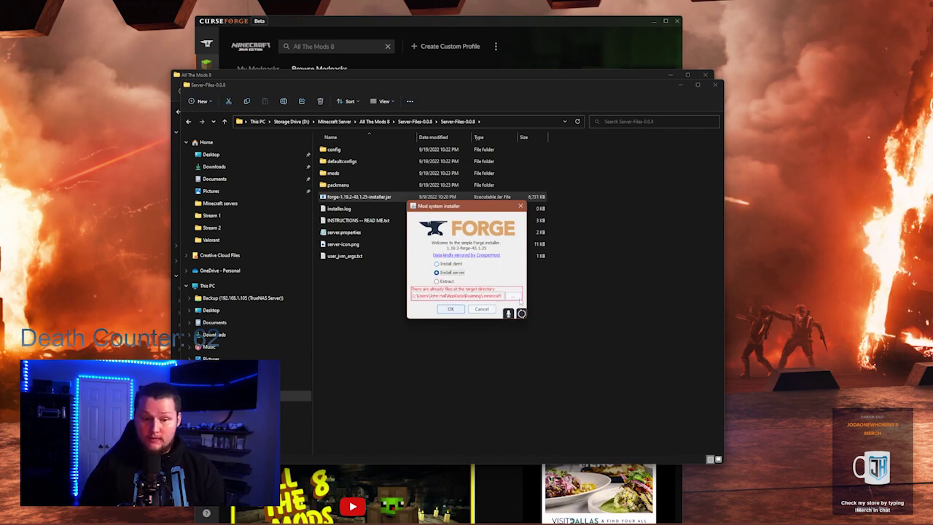
left_click(515, 298)
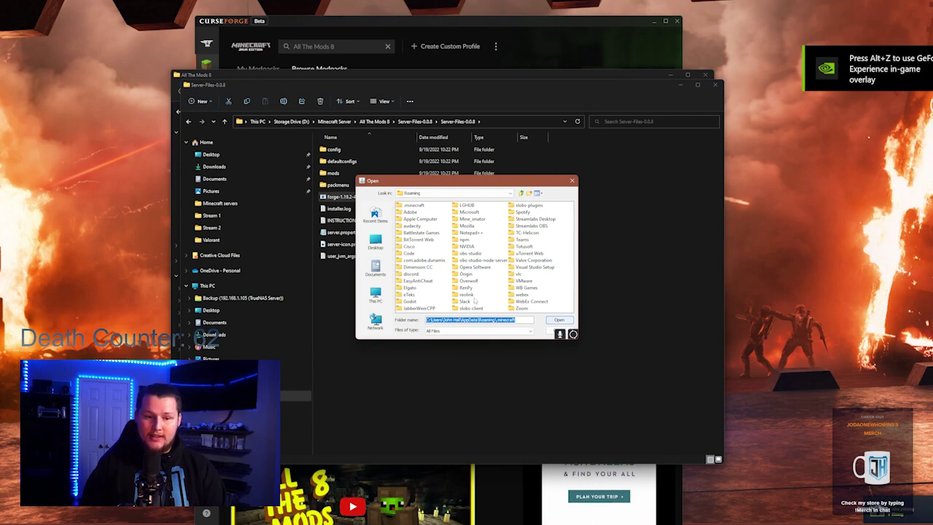
key("Escape")
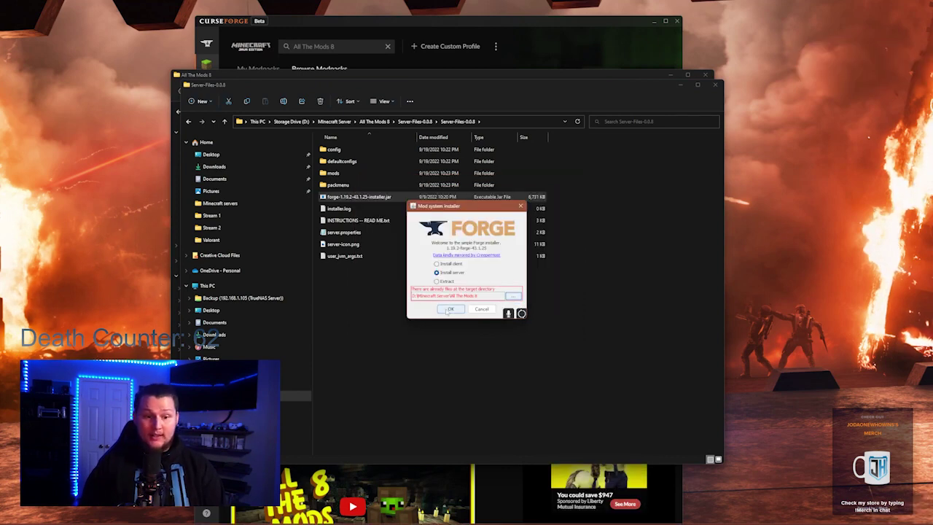
left_click(450, 309)
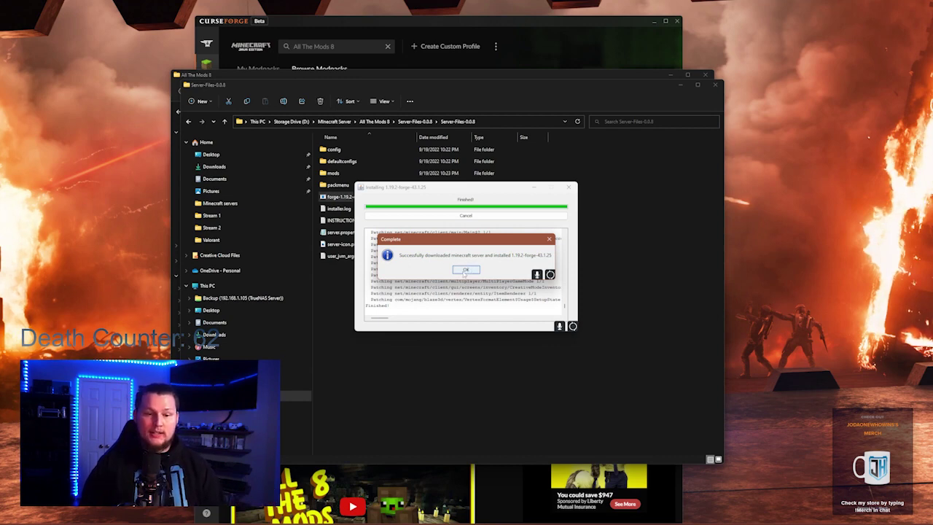
left_click(465, 270)
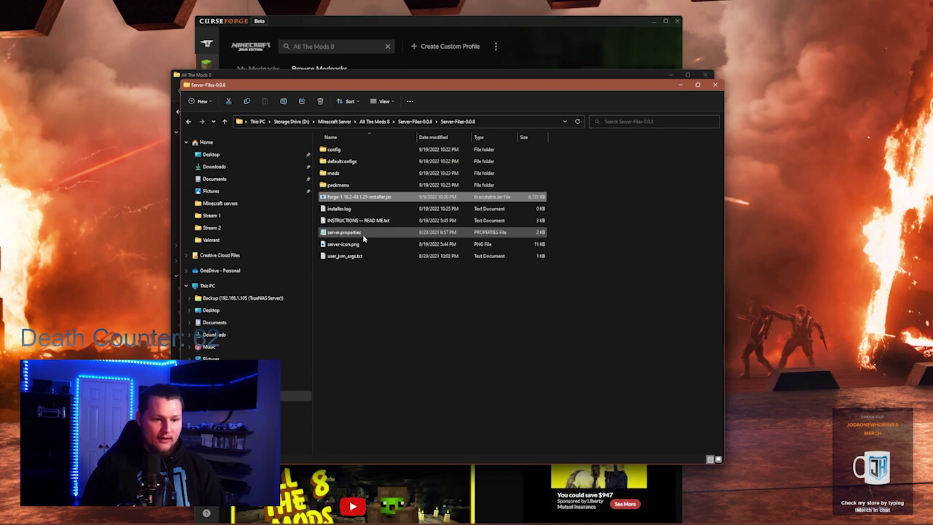
Check the README, then edit user_jvm_args.txt from -Xmx4G to -Xmx12G, save and close it.
double_click(362, 232)
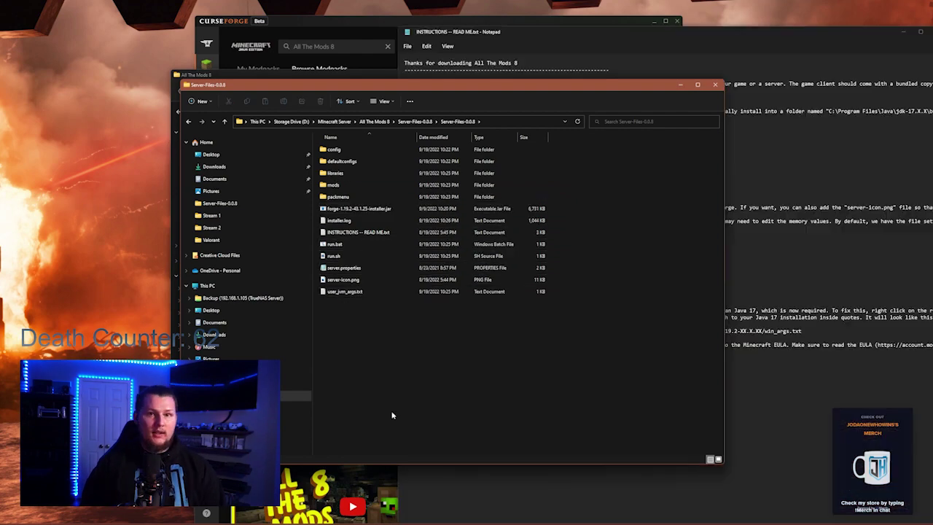
double_click(342, 292)
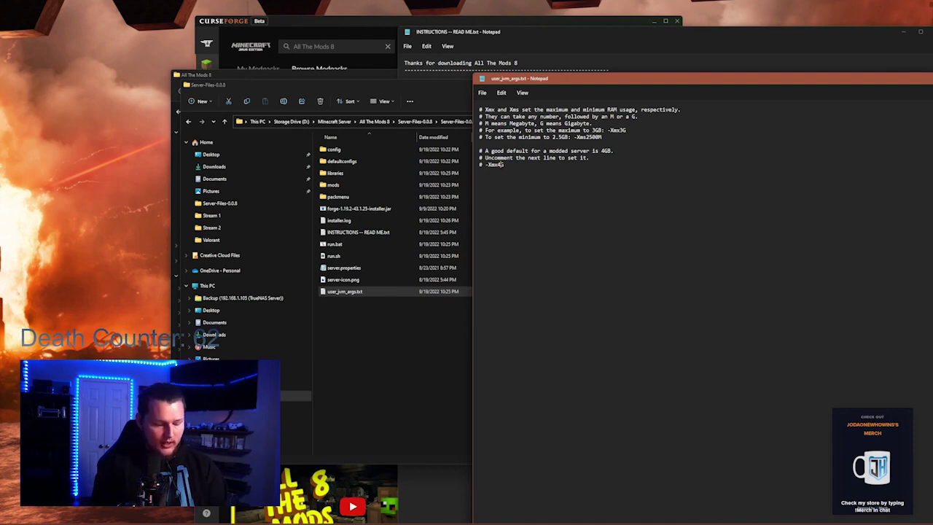
key("BackSpace")
key("BackSpace")
type("12G")
key("ctrl+s")
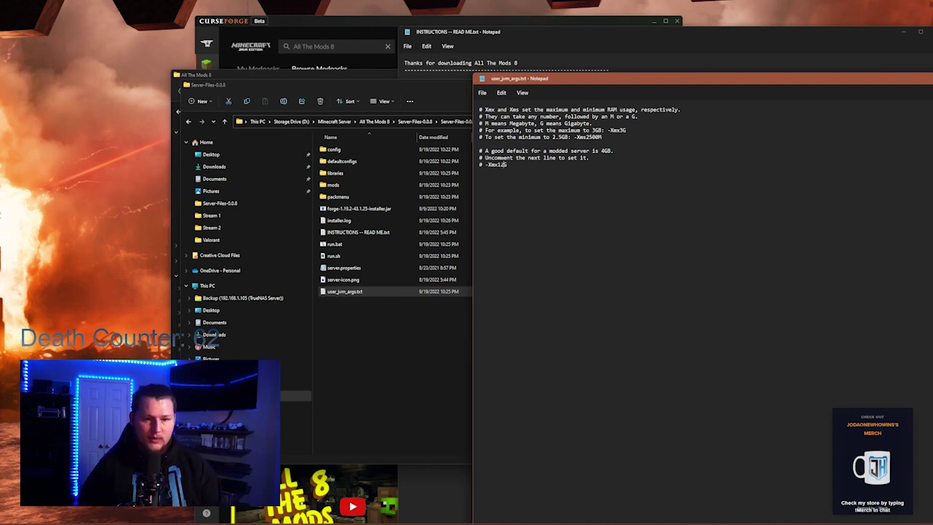
key("alt+F4")
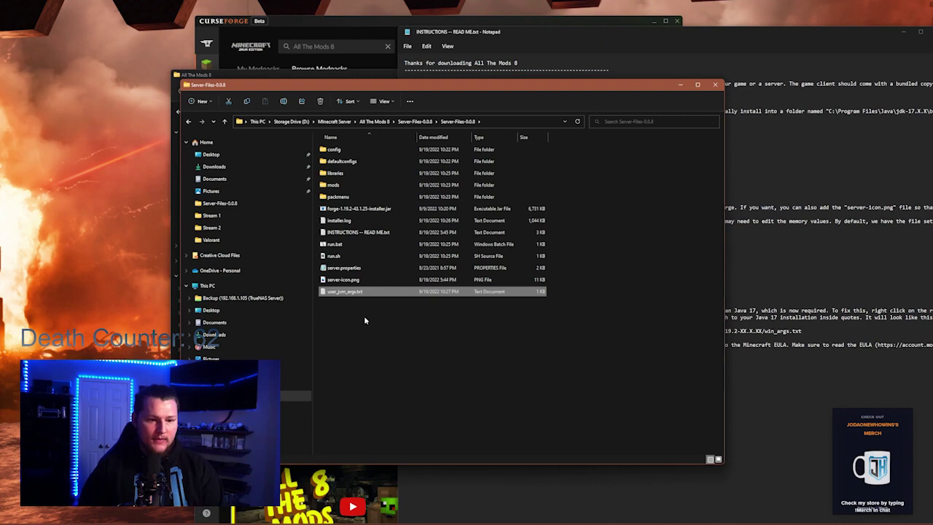
Run run.bat once so it generates eula.txt, then close the console after the EULA failure.
double_click(350, 243)
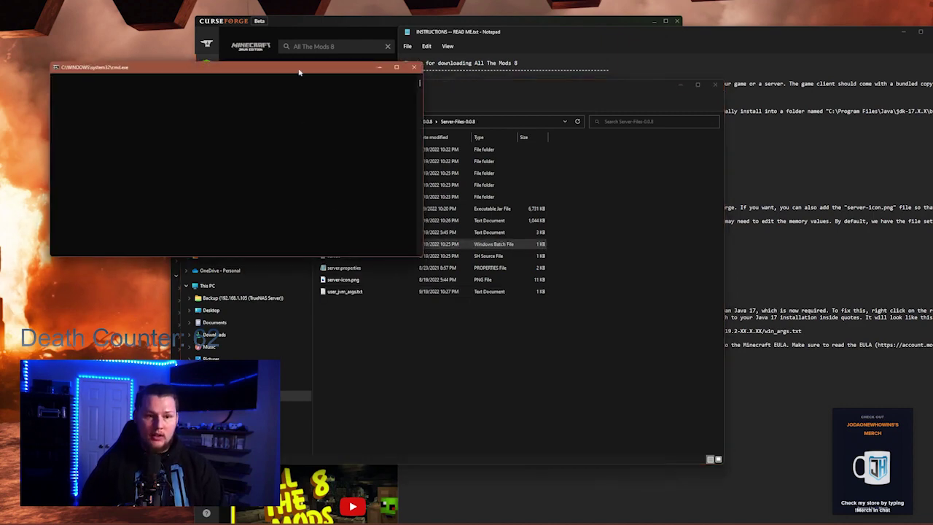
left_click_drag(300, 69, 271, 36)
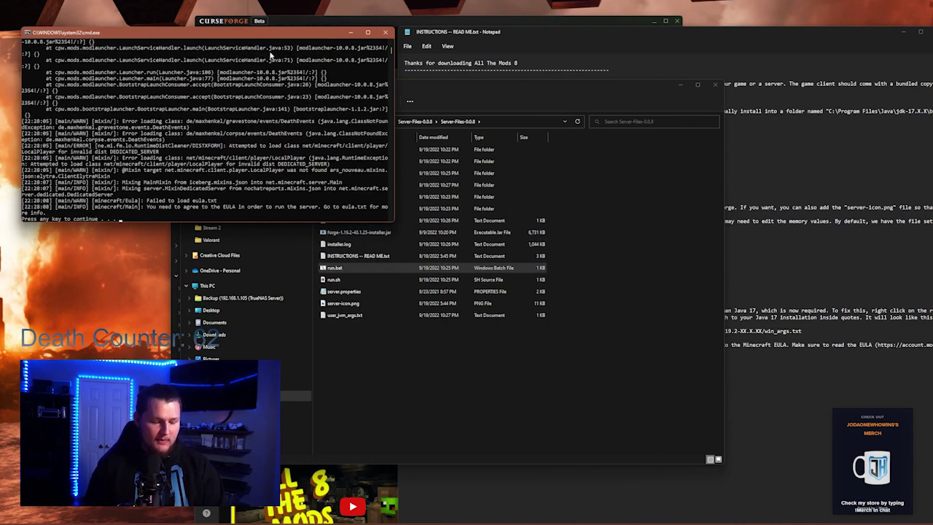
key("Return")
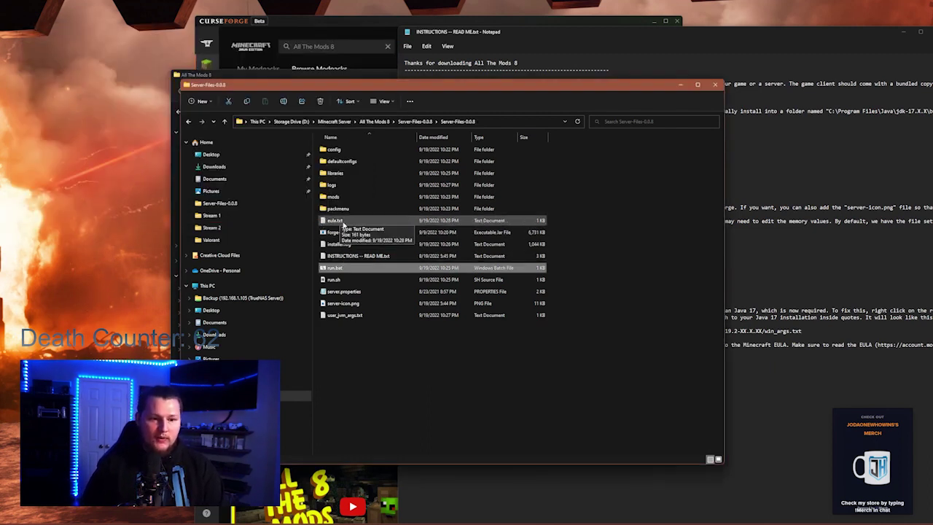
Change eula=false to eula=true in eula.txt and save it.
double_click(340, 221)
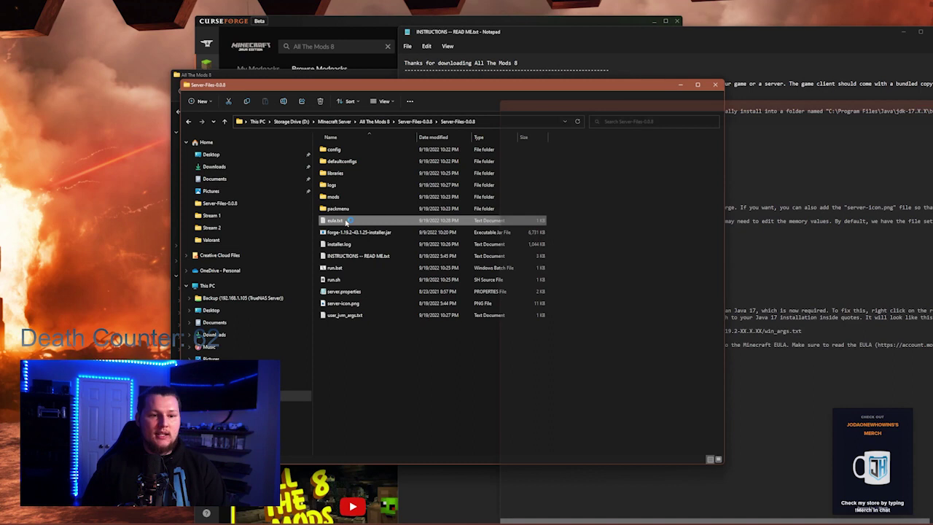
key("BackSpace")
key("BackSpace")
key("BackSpace")
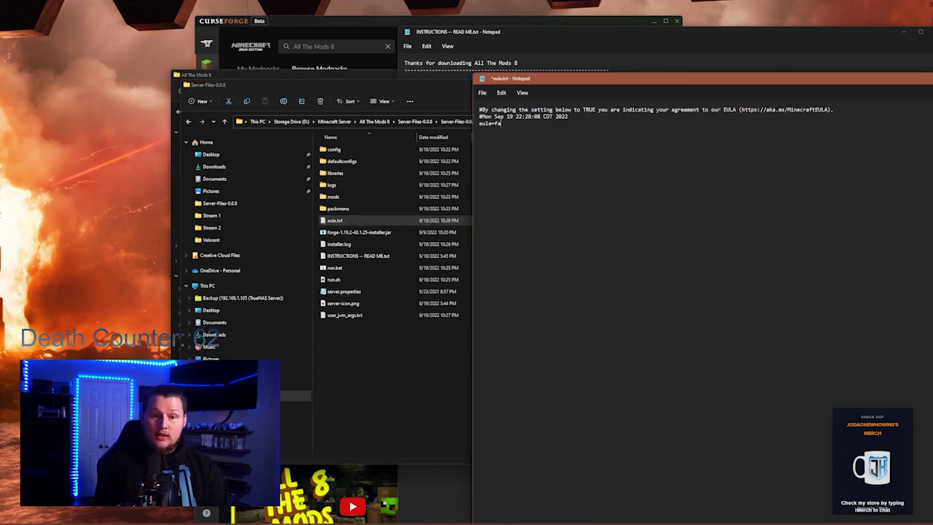
type("true")
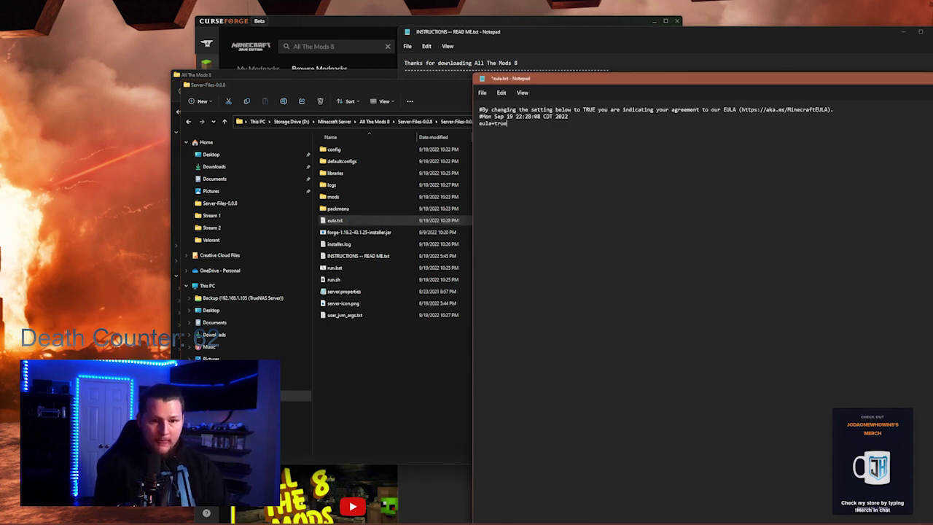
key("ctrl+s")
left_click_drag(620, 80, 381, 71)
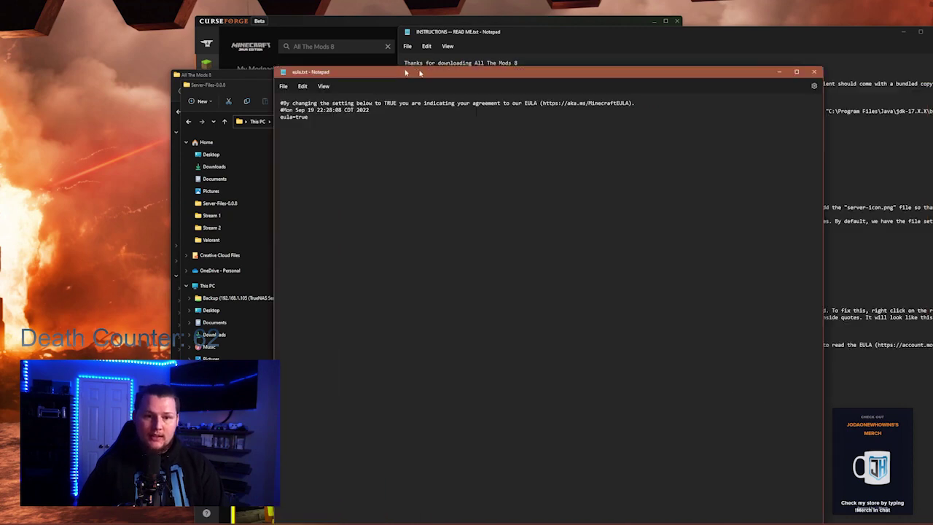
Close eula.txt and relaunch run.bat so the server boots and prepares its spawn area.
left_click(776, 71)
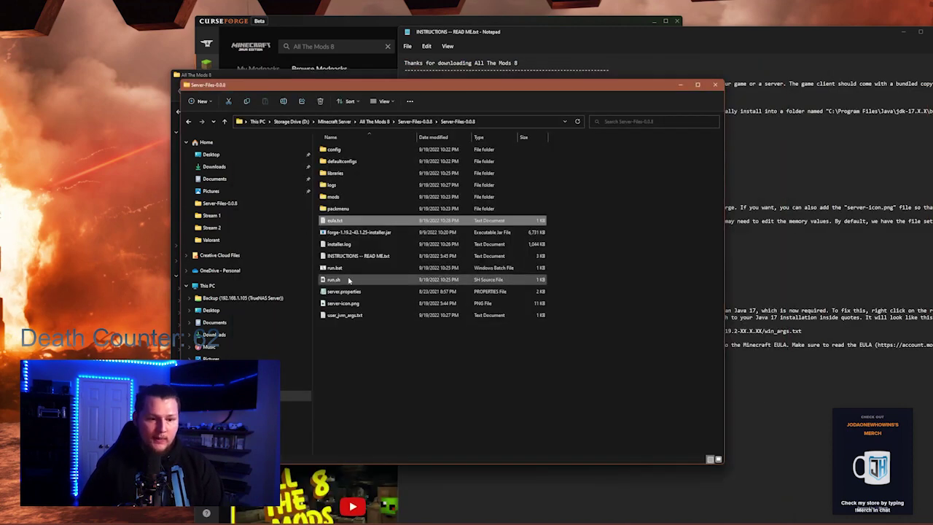
double_click(342, 268)
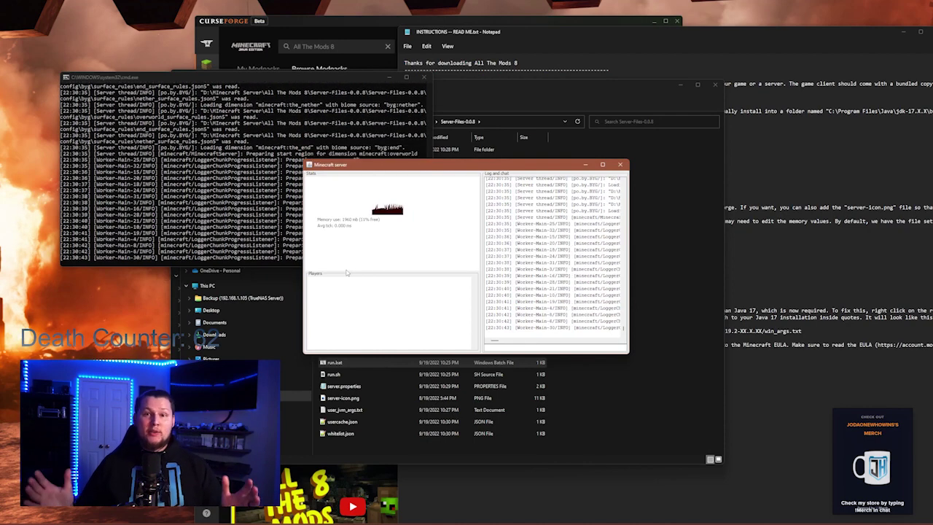
Drag the Minecraft server window to the upper right, leaving the console log visible.
left_click_drag(358, 166, 496, 80)
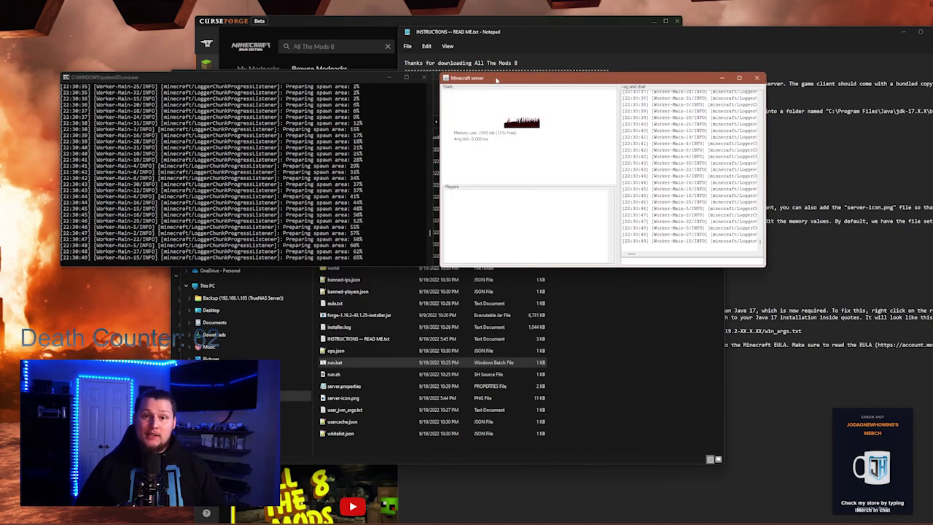